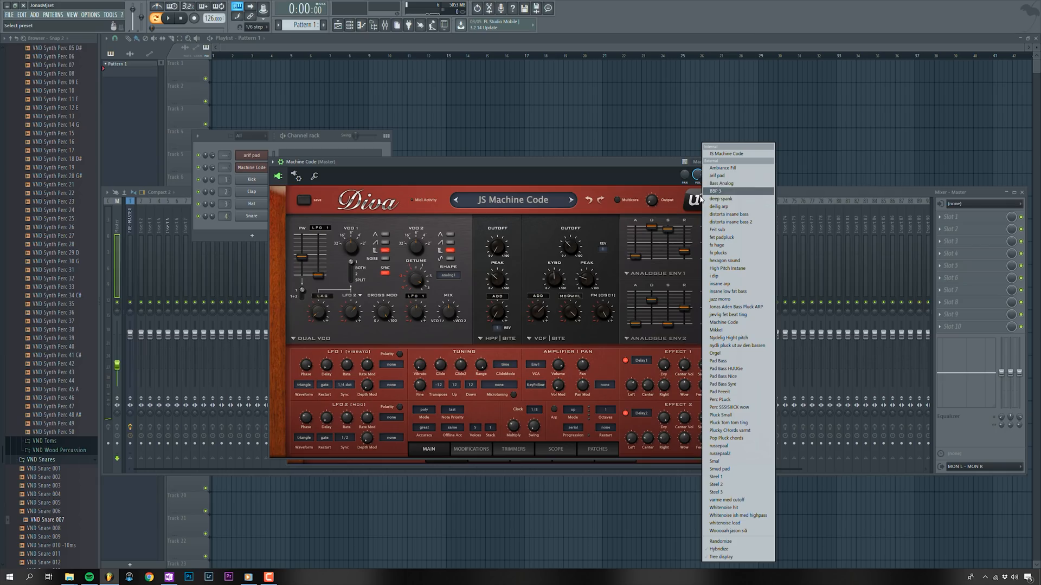
Load the arif pad preset in Diva and experiment with the VCF's FM amount and frequency modulation depth
left_click(717, 176)
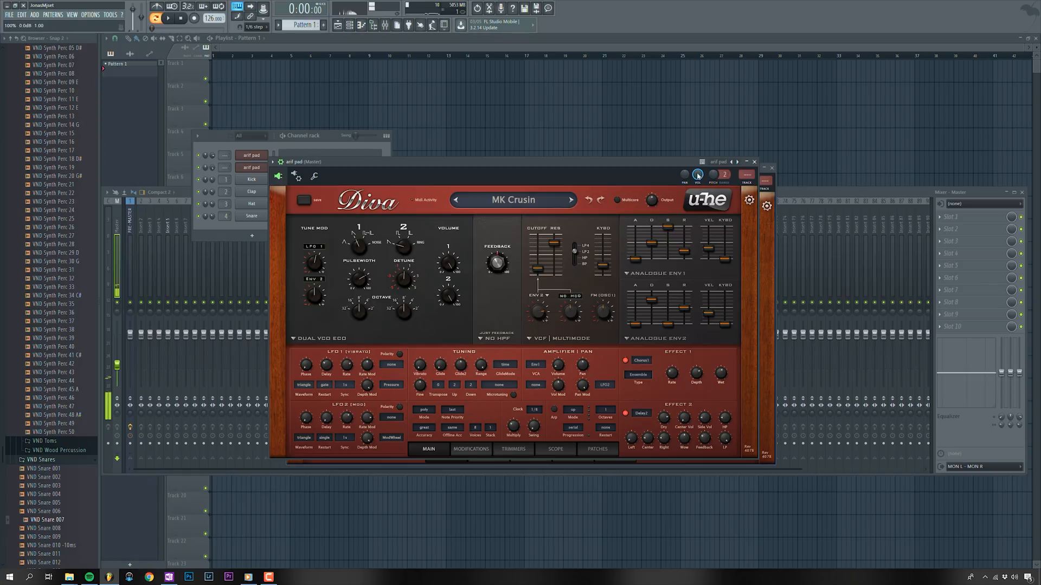
left_click_drag(605, 309, 605, 324)
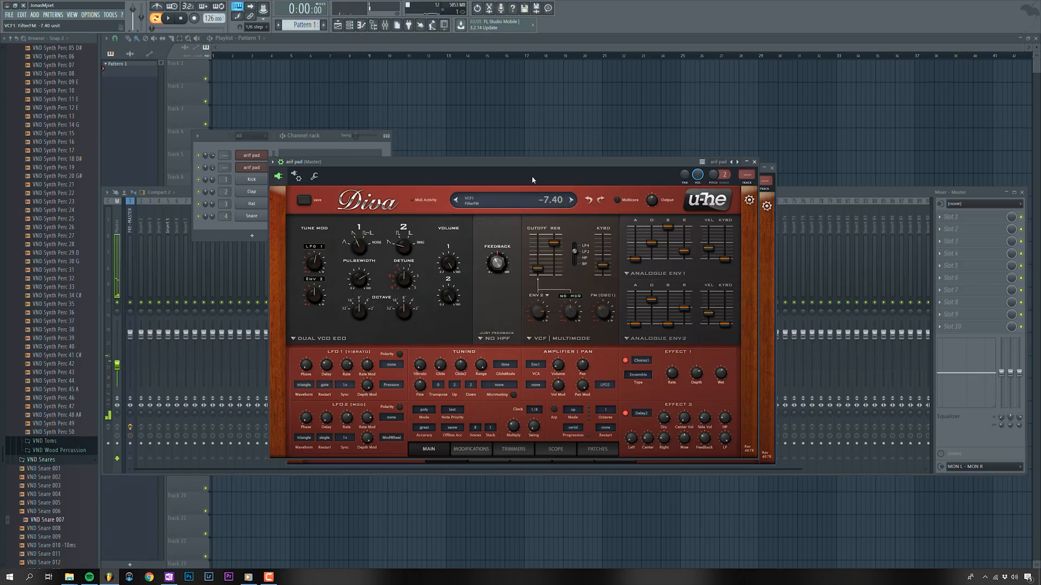
left_click_drag(531, 162, 512, 170)
left_click_drag(522, 317, 519, 347)
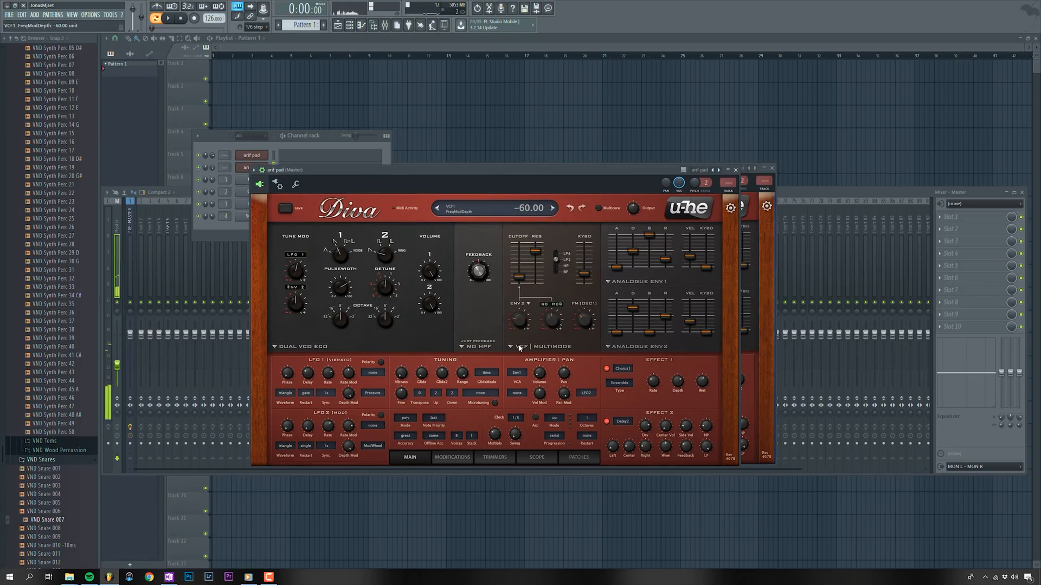
left_click_drag(511, 179, 525, 171)
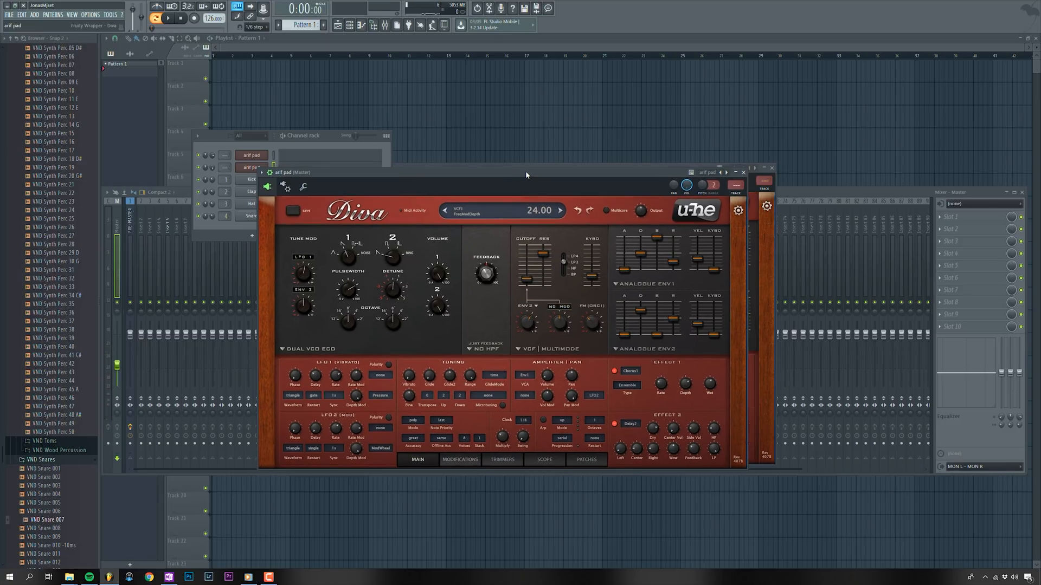
double_click(528, 325)
left_click_drag(528, 325, 532, 317)
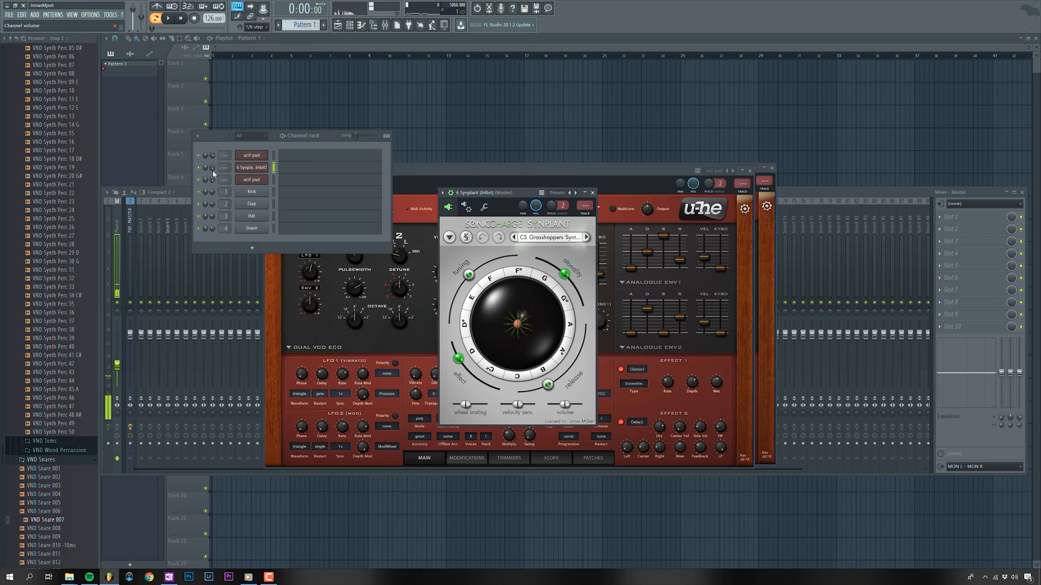
Alter several genes of the CS Grasshoppers patch in Synplant's DNA editor, then close the editor
left_click(466, 238)
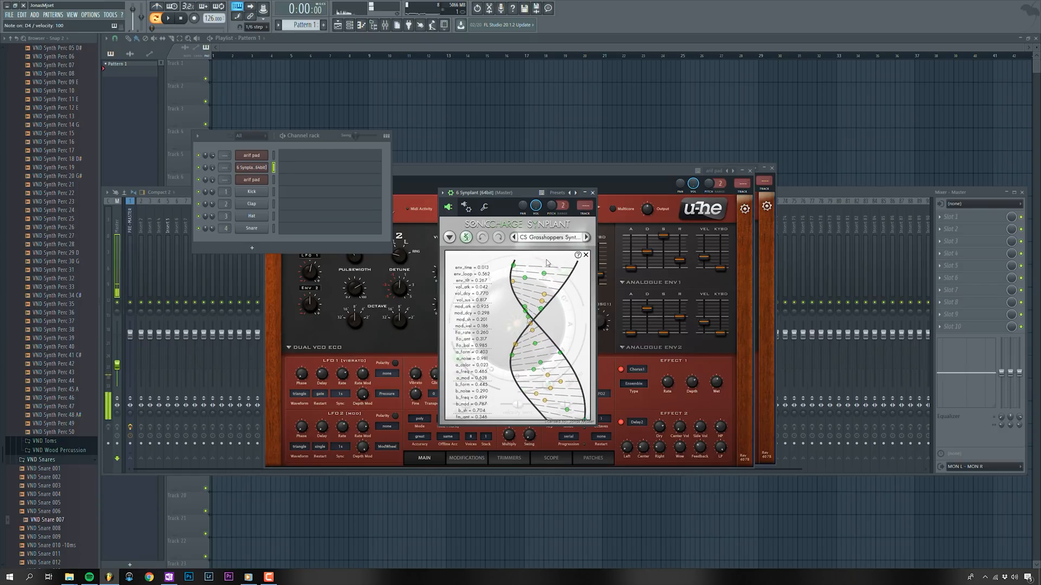
mouse_move(548, 270)
left_mouse_down()
mouse_move(524, 270)
mouse_move(581, 286)
left_mouse_up()
mouse_move(574, 290)
left_mouse_down()
mouse_move(562, 291)
mouse_move(563, 312)
left_mouse_up()
mouse_move(538, 320)
left_mouse_down()
mouse_move(576, 320)
mouse_move(521, 328)
left_mouse_up()
mouse_move(552, 335)
left_mouse_down()
mouse_move(569, 335)
mouse_move(561, 342)
left_mouse_up()
left_click_drag(544, 346, 577, 349)
left_click_drag(547, 362, 539, 364)
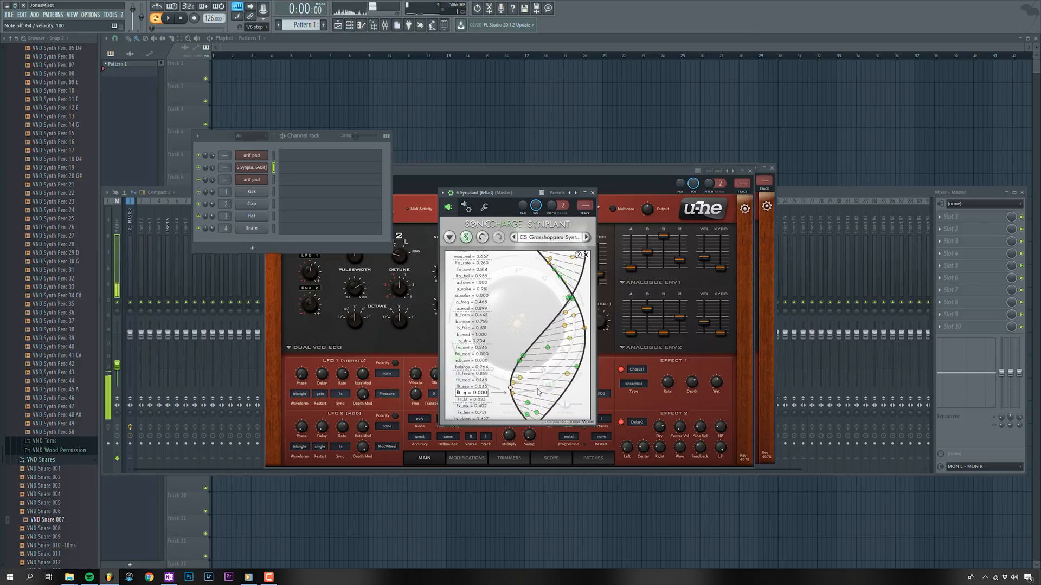
left_click(467, 238)
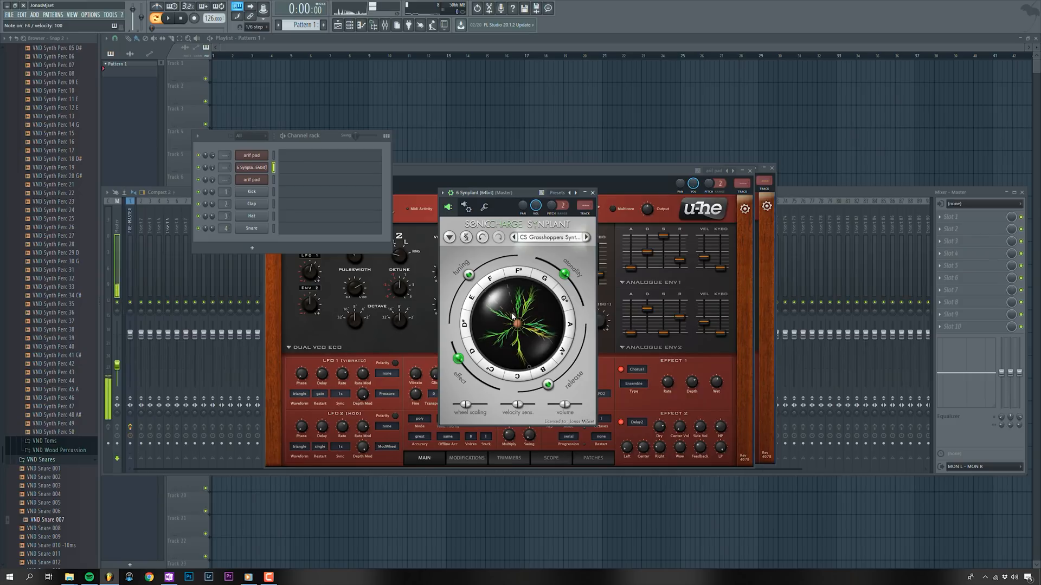
Browse Synplant's patches to CS Honeydew, set the channel's pitch range to 12, and adjust the effect amount
left_click(514, 237)
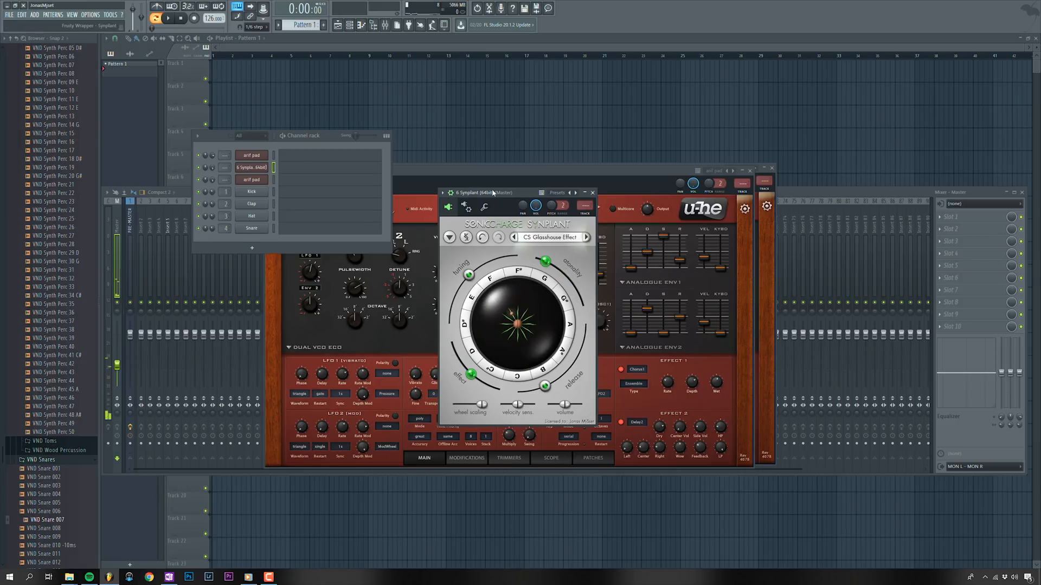
left_click(586, 237)
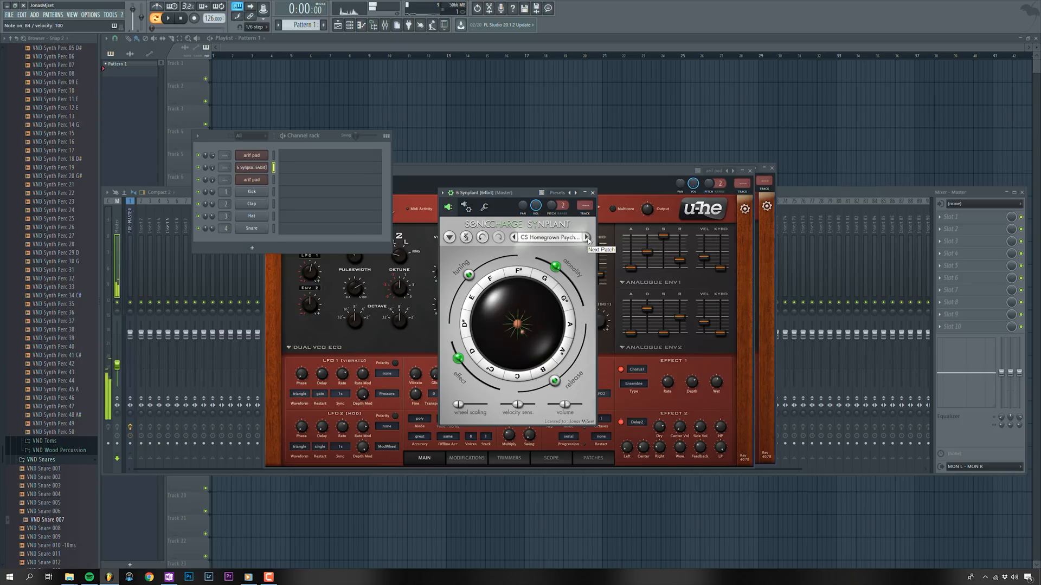
left_click(586, 237)
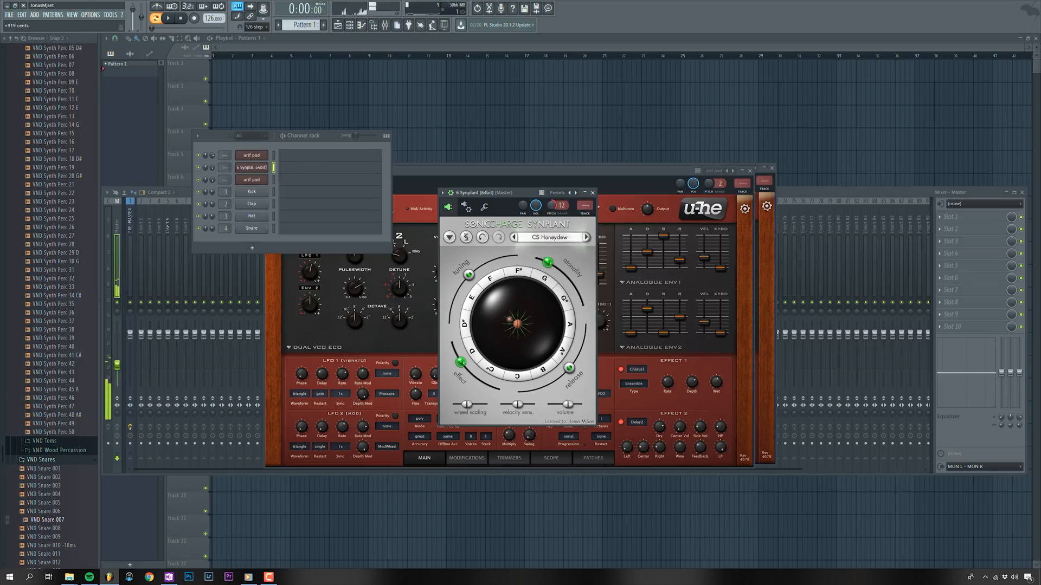
right_click(551, 206)
left_click(558, 212)
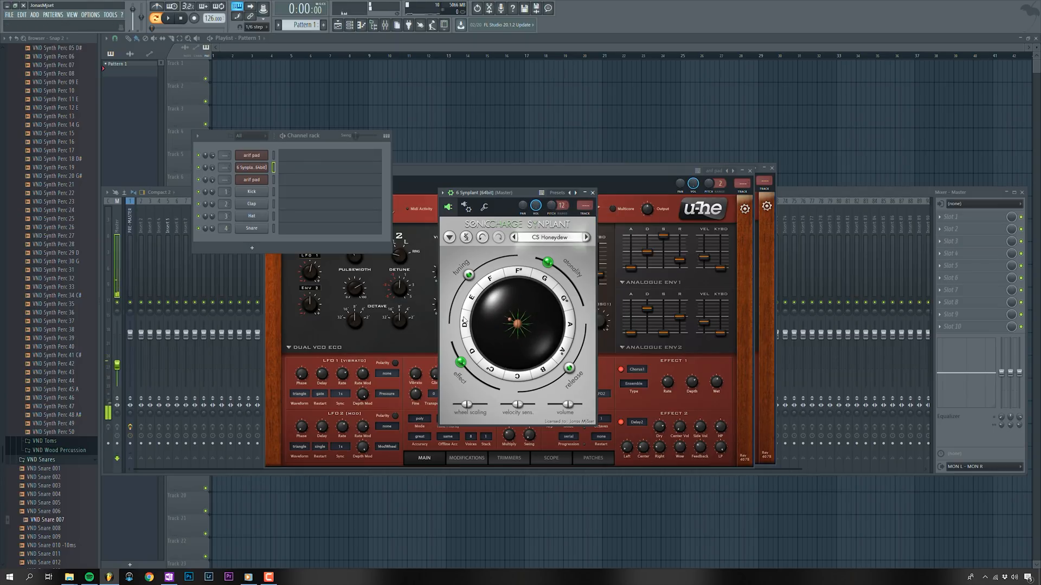
left_click_drag(455, 369, 525, 397)
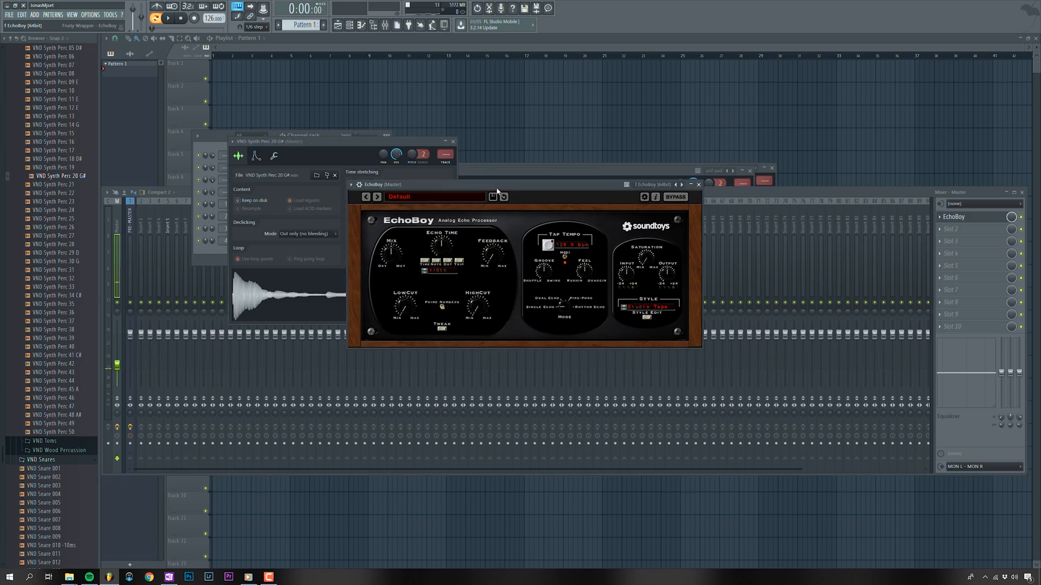
Audition EchoBoy's classic tape echo presets, then load the ForbodingPlanet preset from the Sound Design category
left_click_drag(402, 186, 393, 240)
left_click(374, 252)
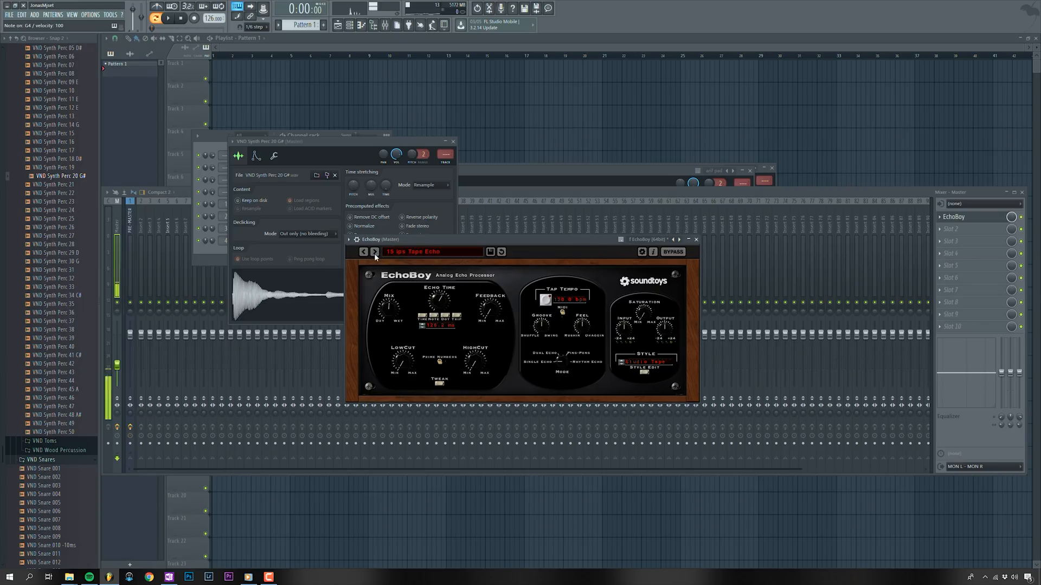
left_click(378, 252)
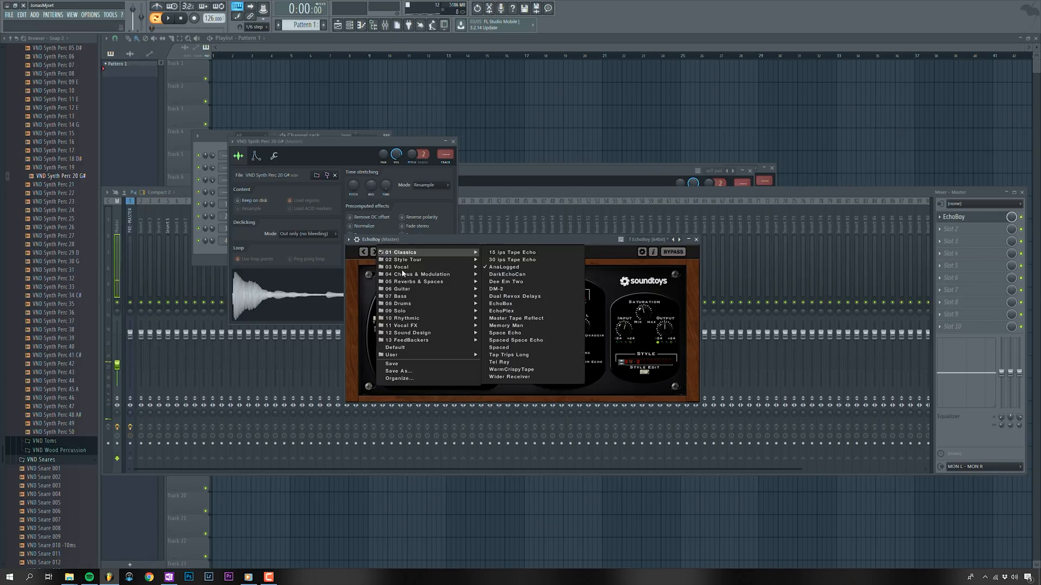
mouse_move(438, 333)
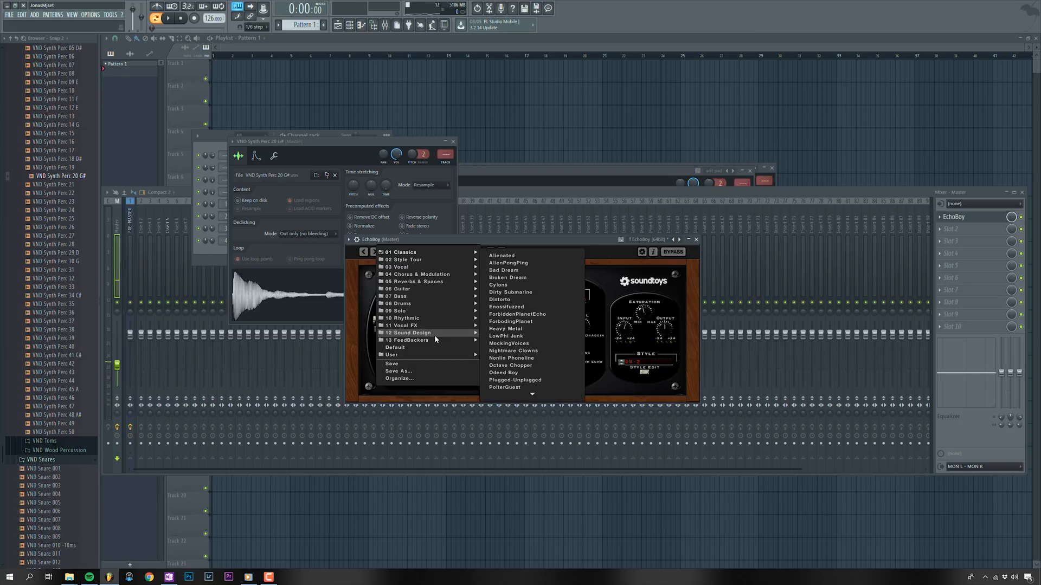
left_click(511, 321)
Step back through EchoBoy's Sound Design presets from ForbiddenPlanetEcho to Distorto
left_click_drag(437, 239, 442, 239)
left_click(397, 157)
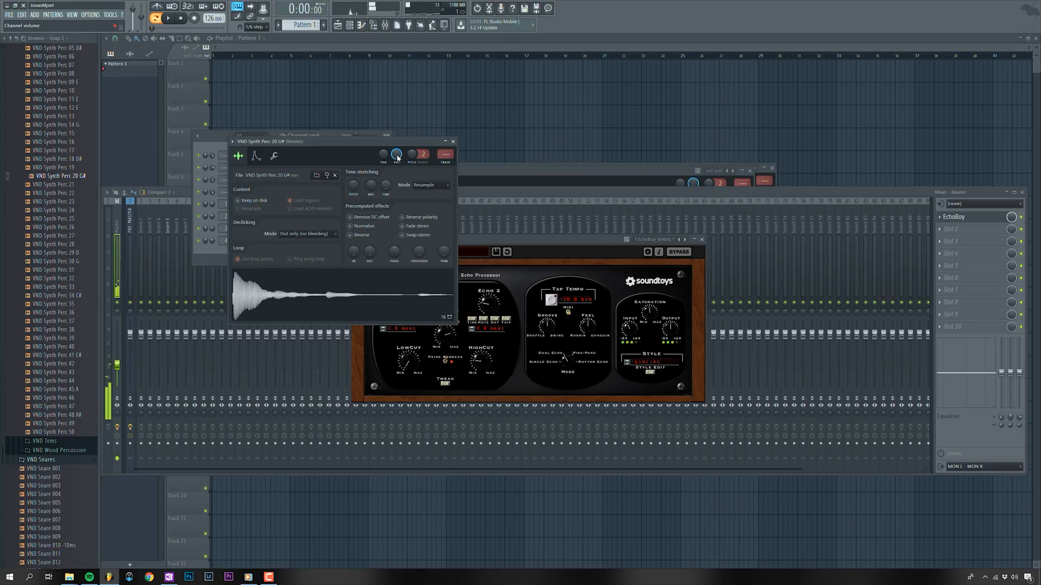
left_click(476, 239)
left_click(387, 239)
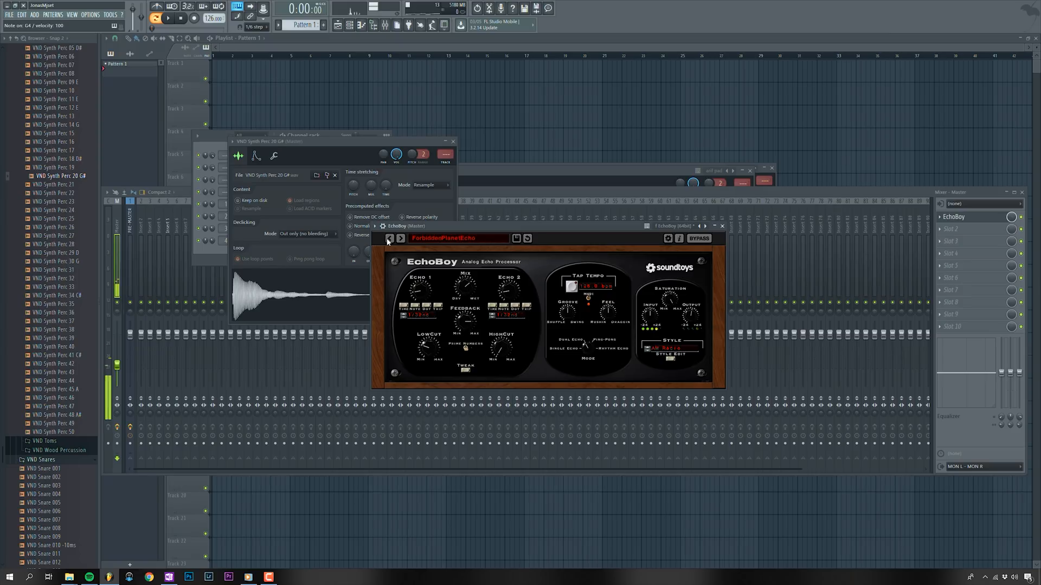
left_click(398, 240)
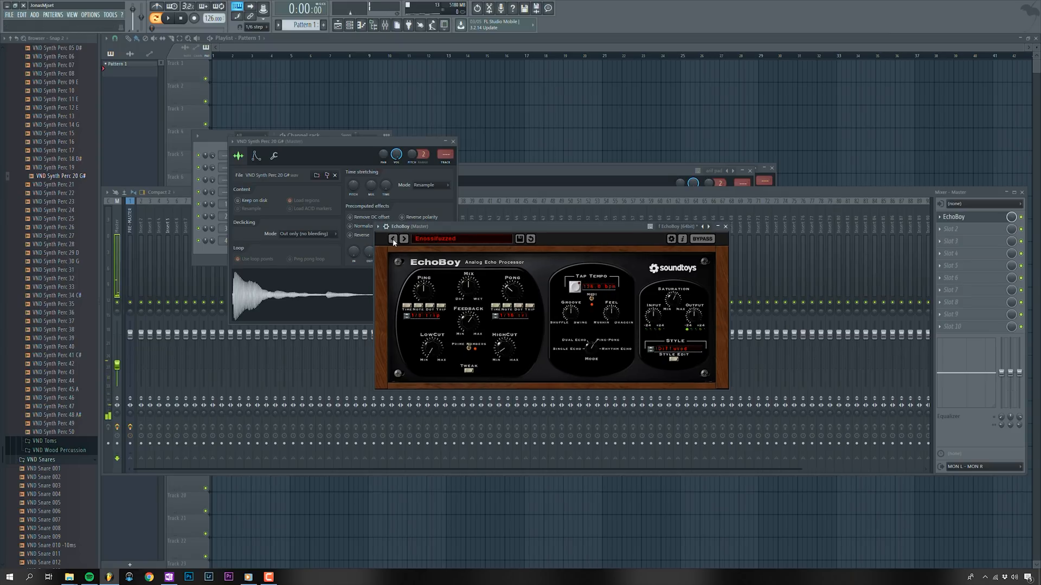
left_click(398, 239)
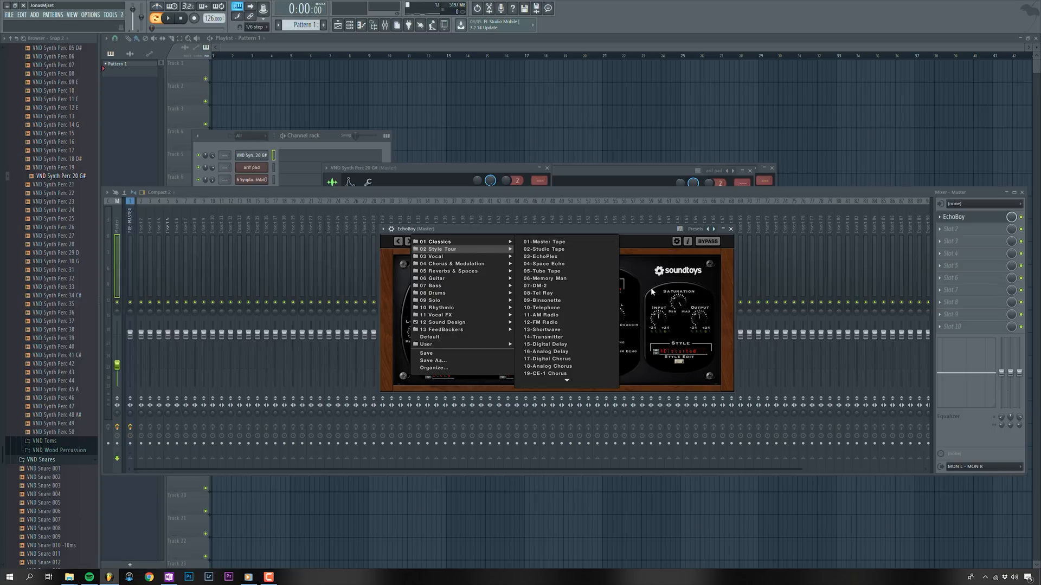
Look through EchoBoy's list of echo styles without choosing one
left_click(650, 287)
left_click(683, 352)
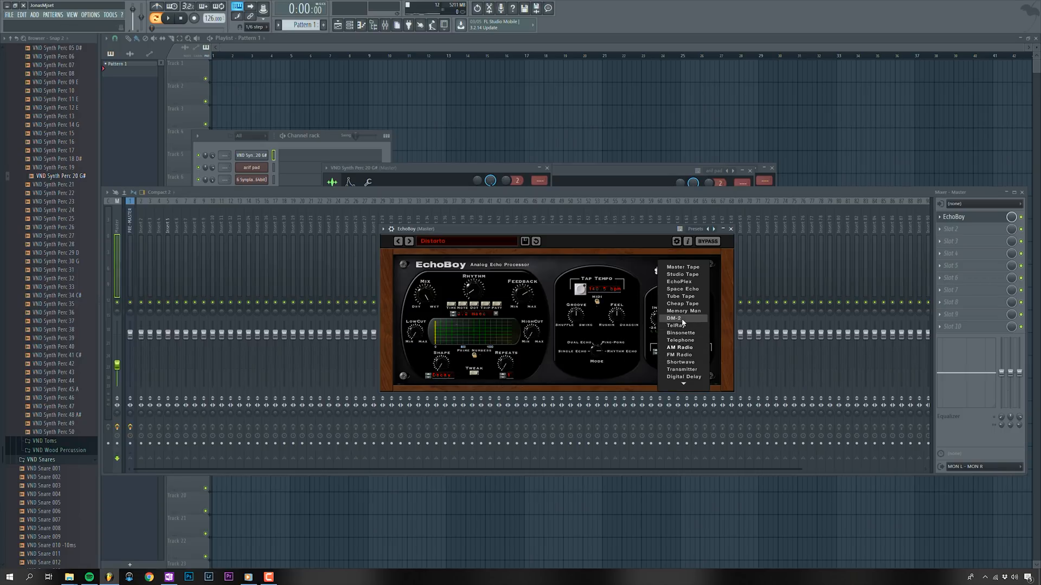
left_click(574, 241)
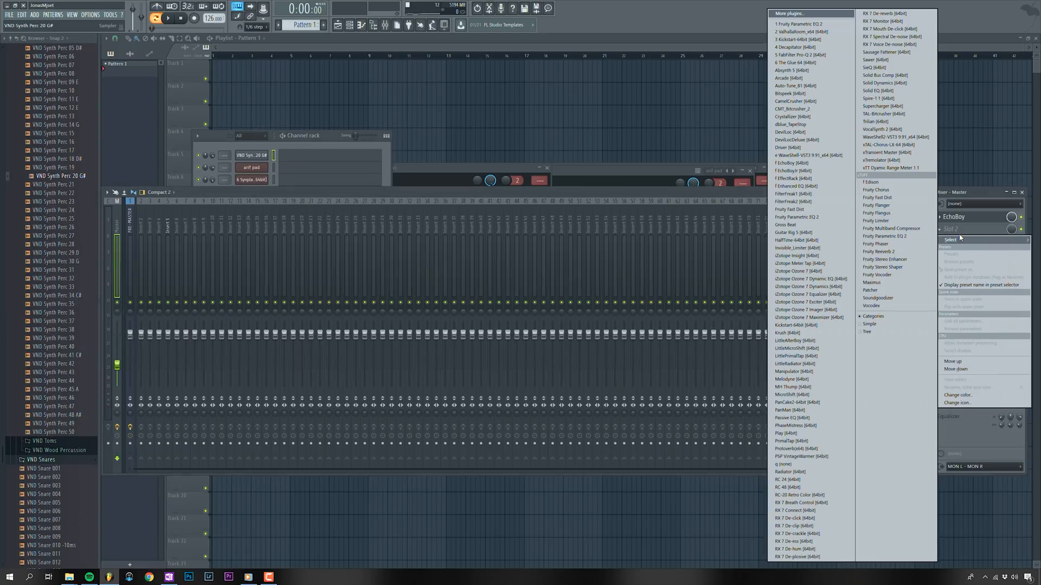
Add RC-20 Retro Color to the second effect slot of the Master track and reposition its window
left_click(812, 496)
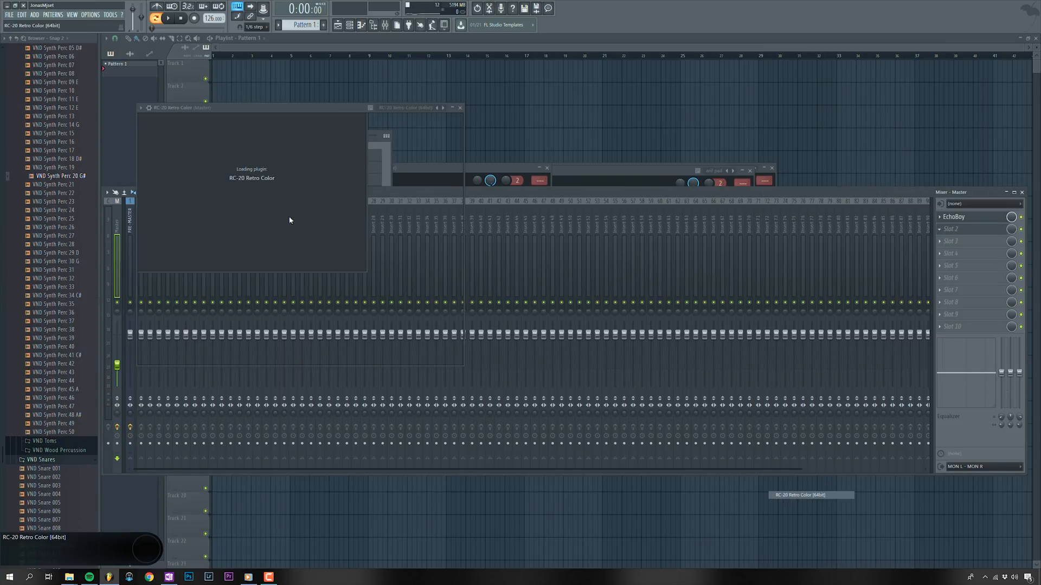
left_click_drag(256, 114, 467, 201)
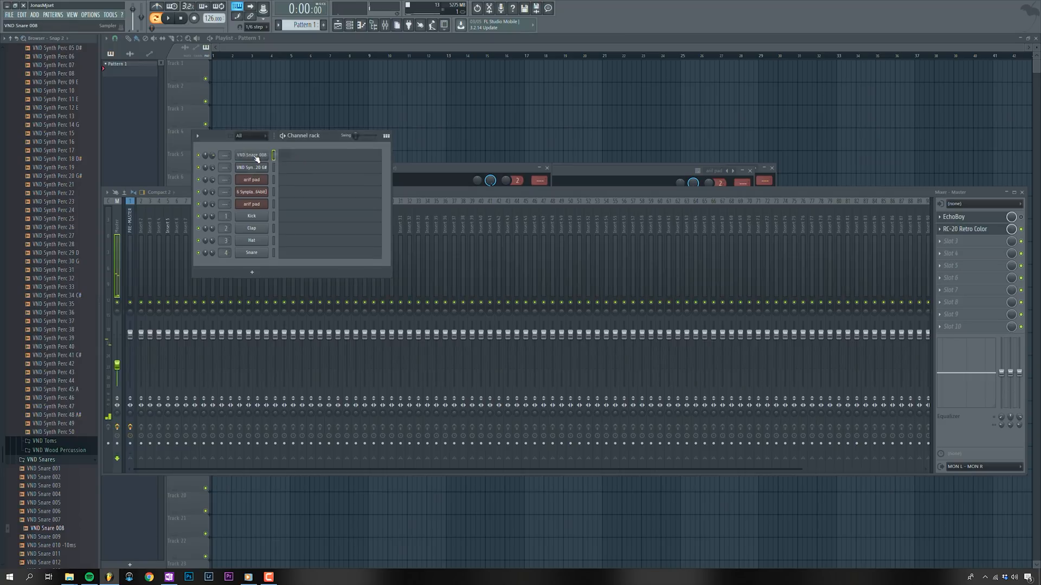
Play the VND Snare 008 channel through RC-20 while stepping back through its presets to Snarify
left_click(256, 157)
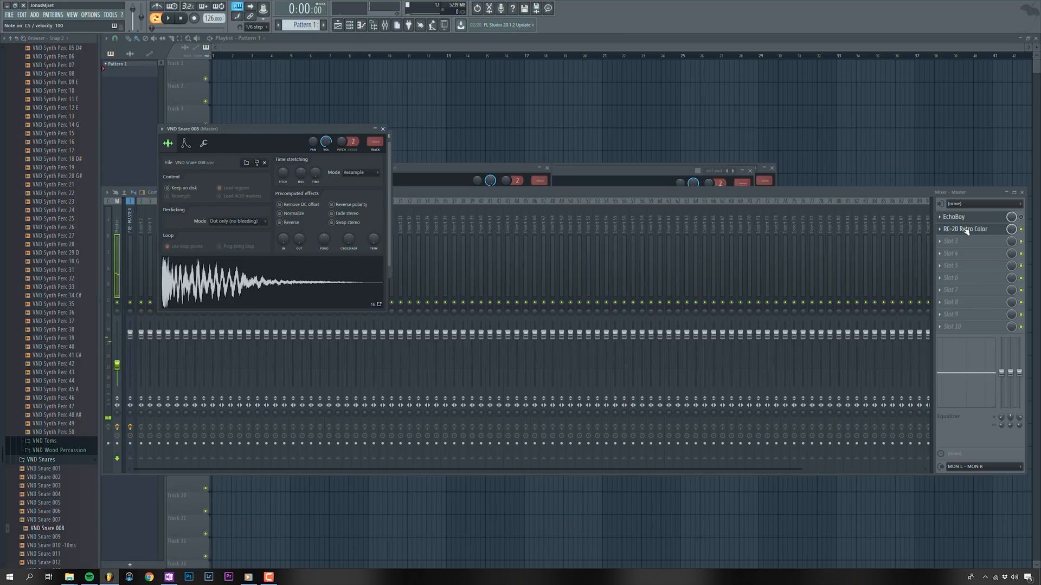
left_click(981, 229)
left_click(516, 218)
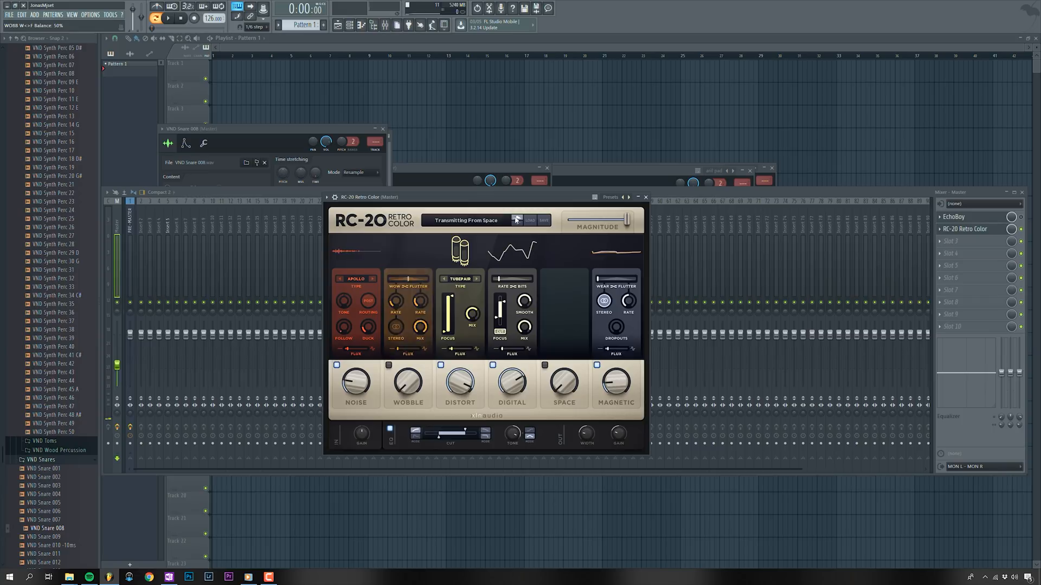
left_click(516, 220)
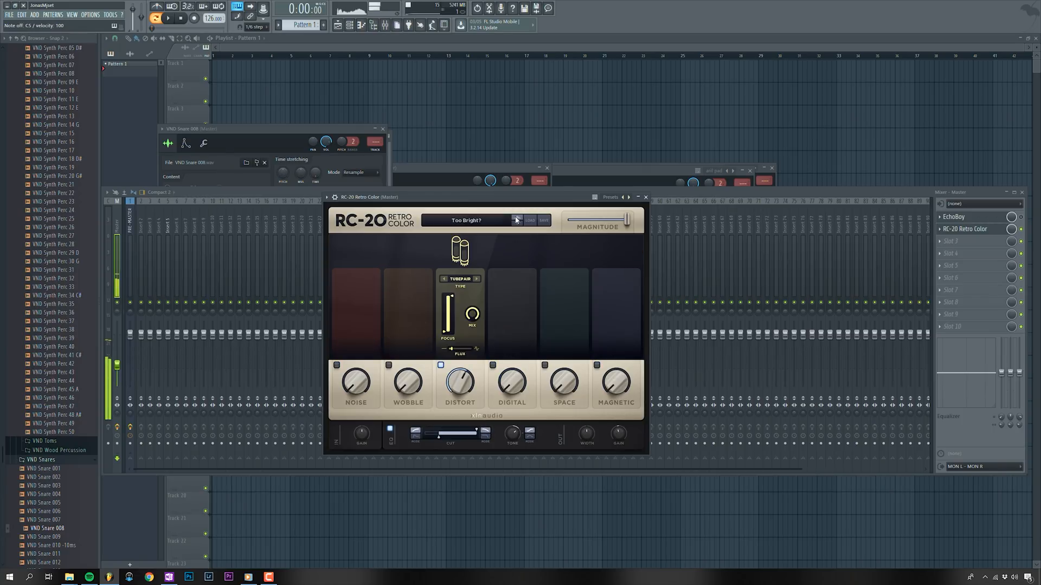
left_click(516, 219)
left_click(516, 219)
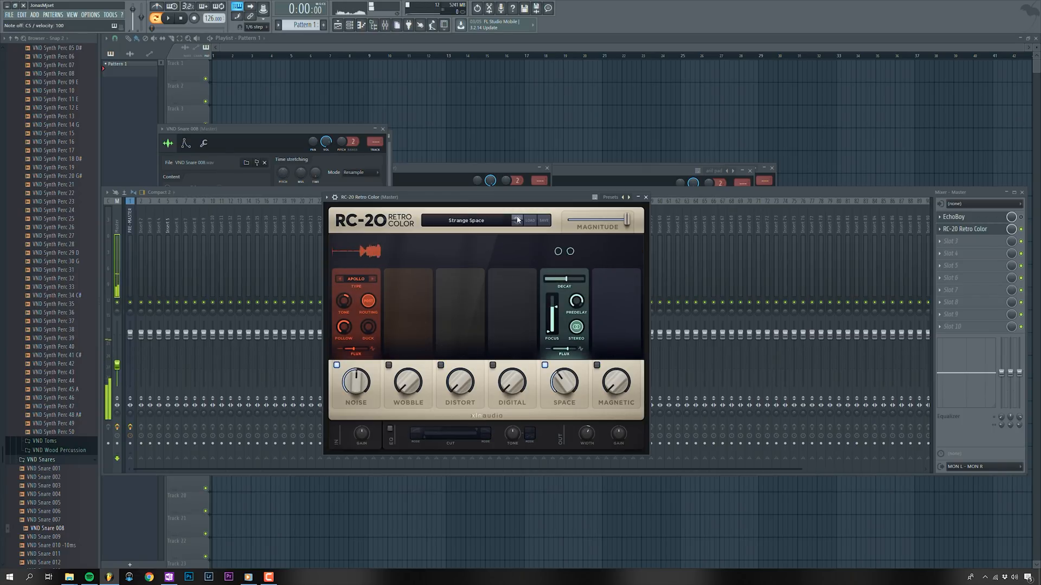
left_click(516, 219)
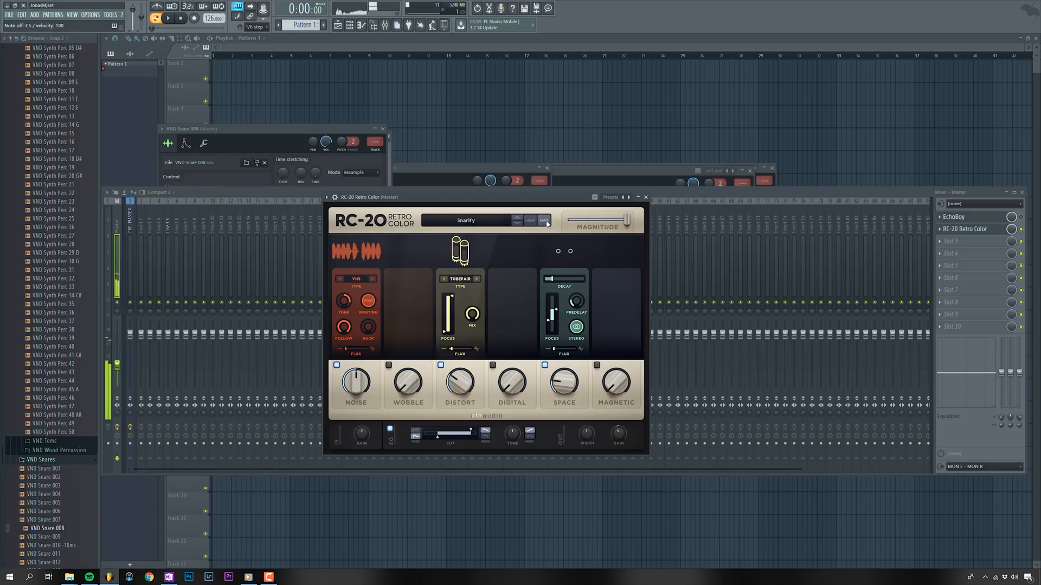
Toggle RC-20's mixer slot to compare the sound, then lower the plugin's Noise amount slightly
left_click(1021, 230)
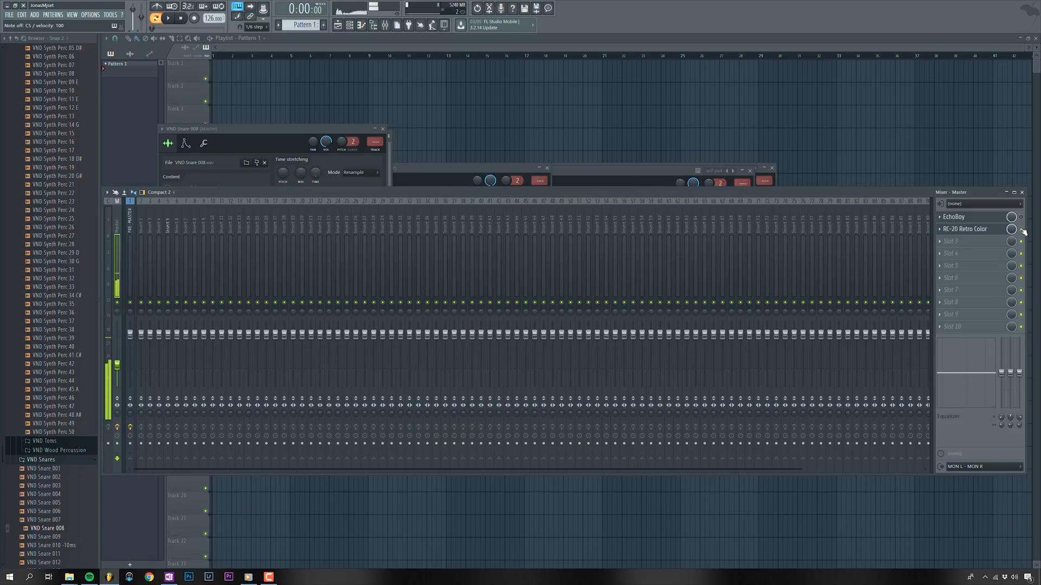
left_click(981, 228)
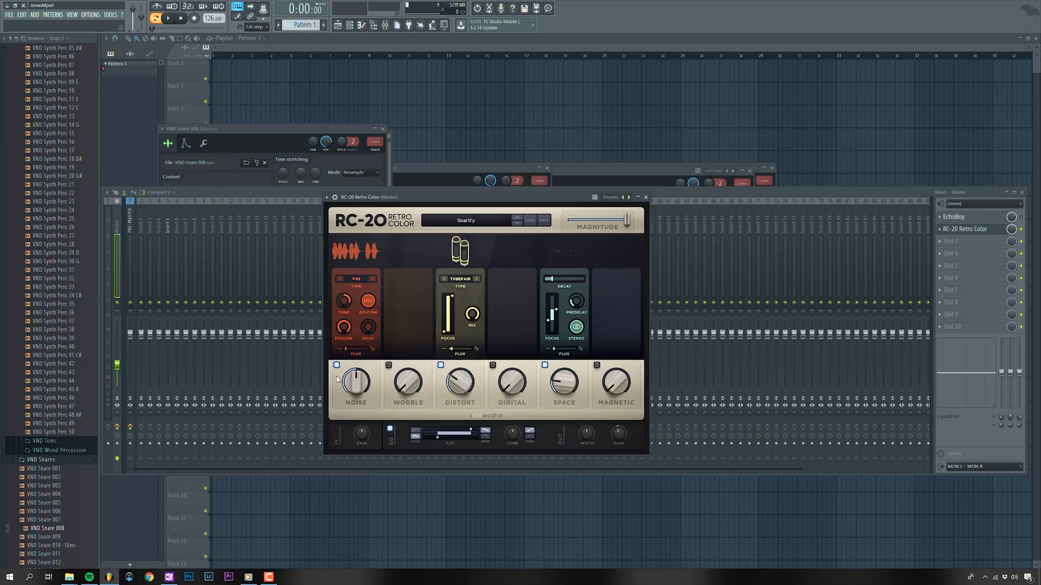
left_click_drag(349, 382, 349, 391)
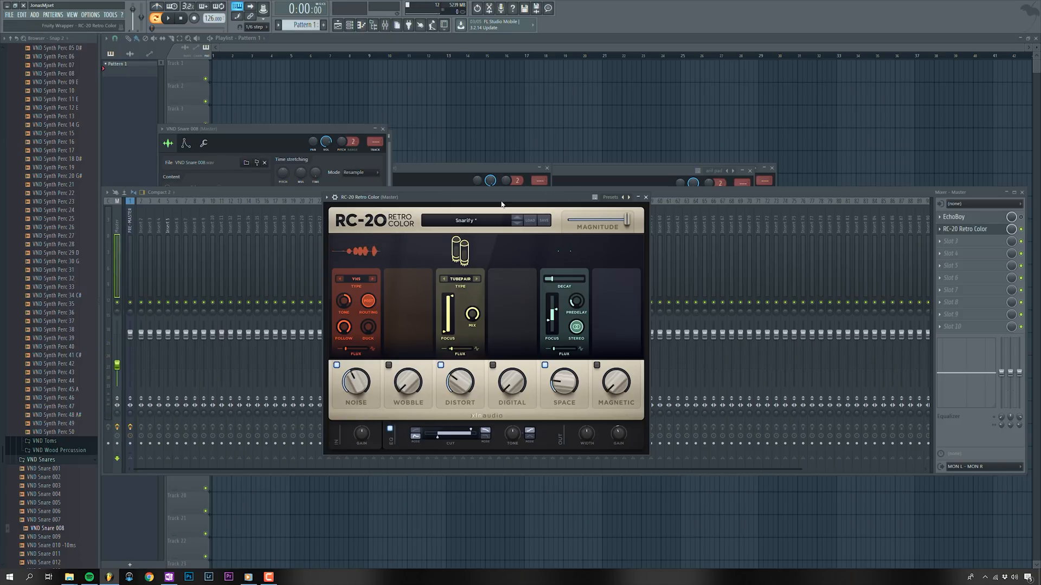
left_click_drag(493, 202, 477, 203)
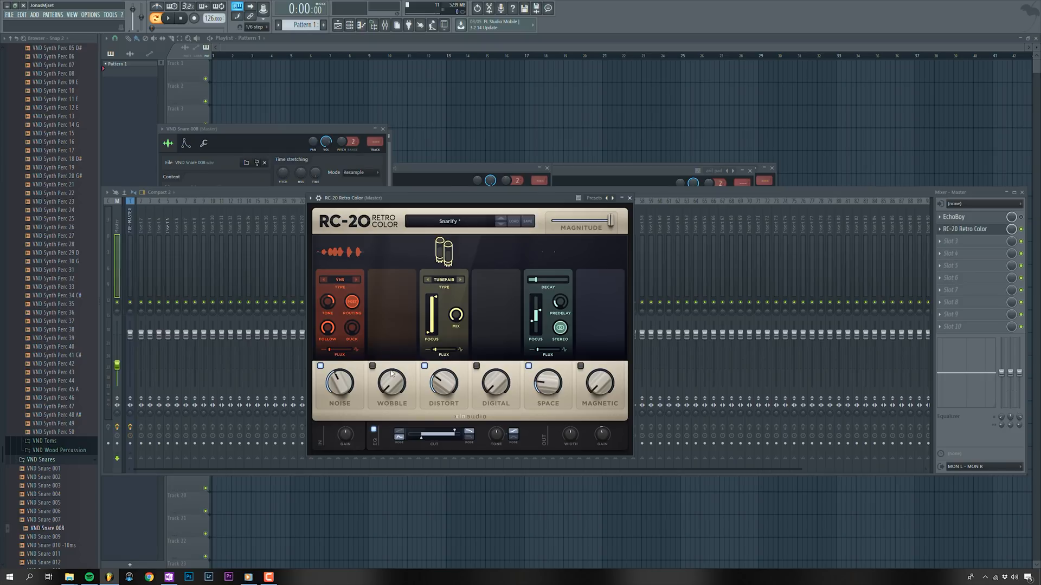
Enable RC-20's Wobble module, set its wow rate to about 2.0 Hz, and close the plugin window
left_click(372, 366)
left_click_drag(402, 307, 381, 268)
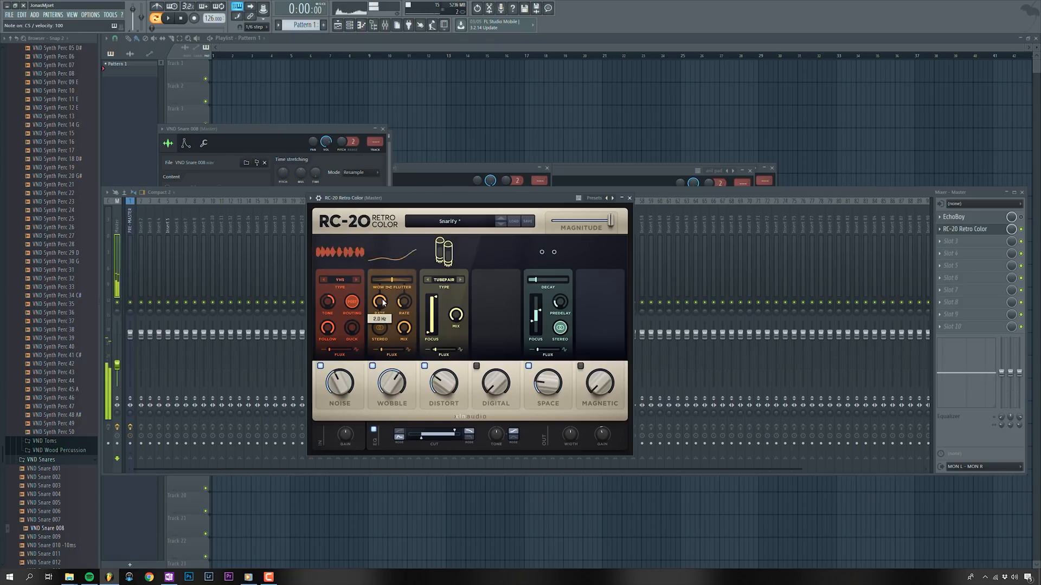
key("Escape")
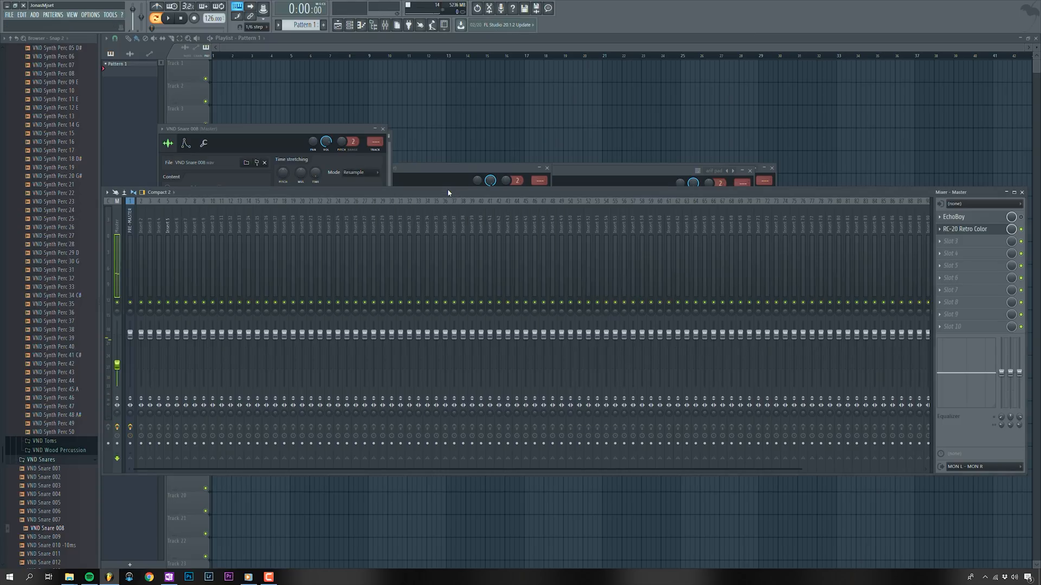
Reopen RC-20 Retro Color, then add Manipulator to the Master track's third effect slot and reposition its window
left_click(995, 232)
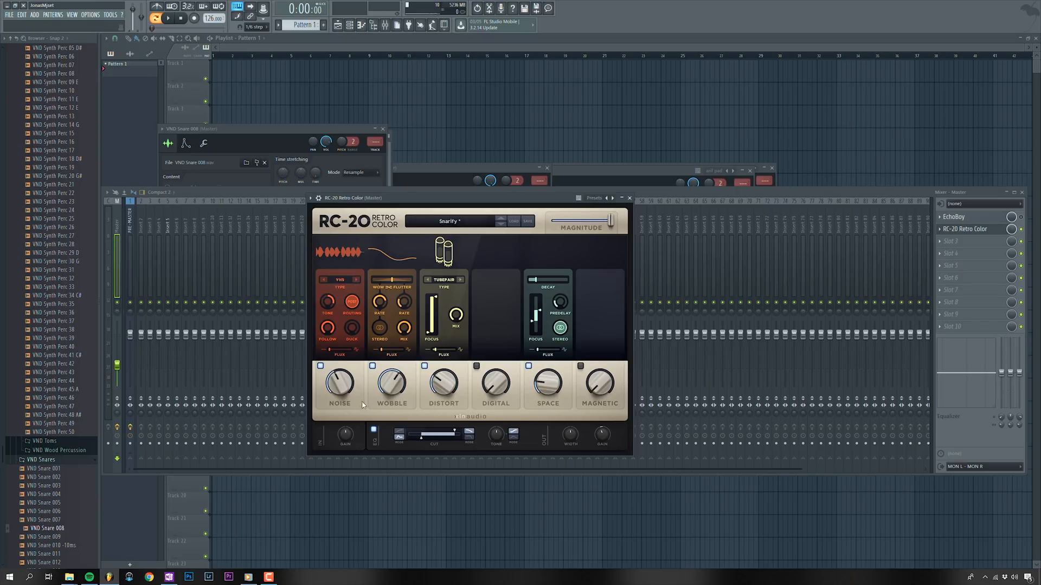
left_click_drag(422, 202, 463, 206)
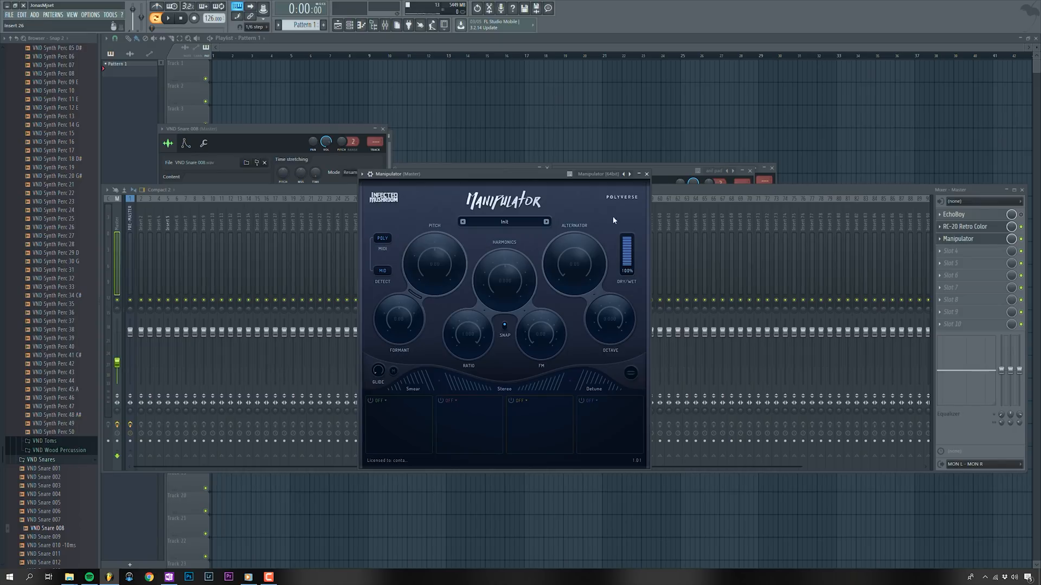
left_click_drag(524, 173, 550, 170)
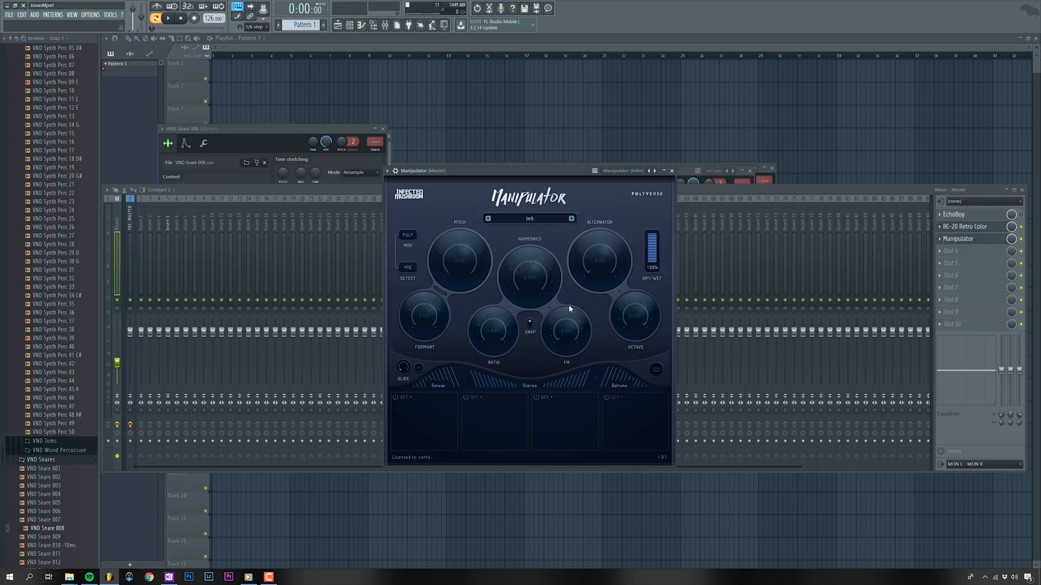
Load the VND Synth Perc 20 G# sample into a channel and bypass RC-20 Retro Color on the Master track
left_click(349, 25)
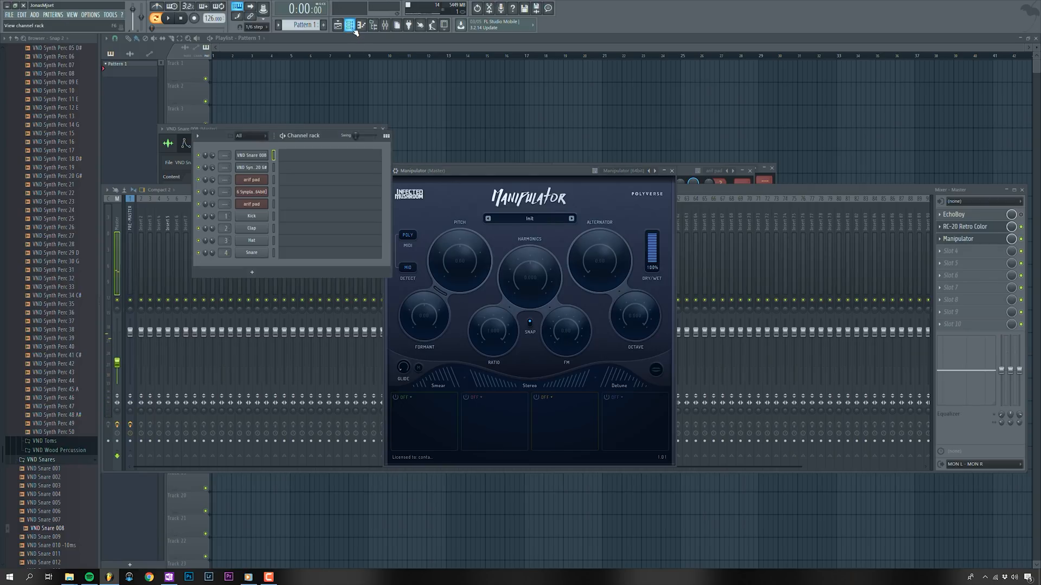
left_click(64, 176)
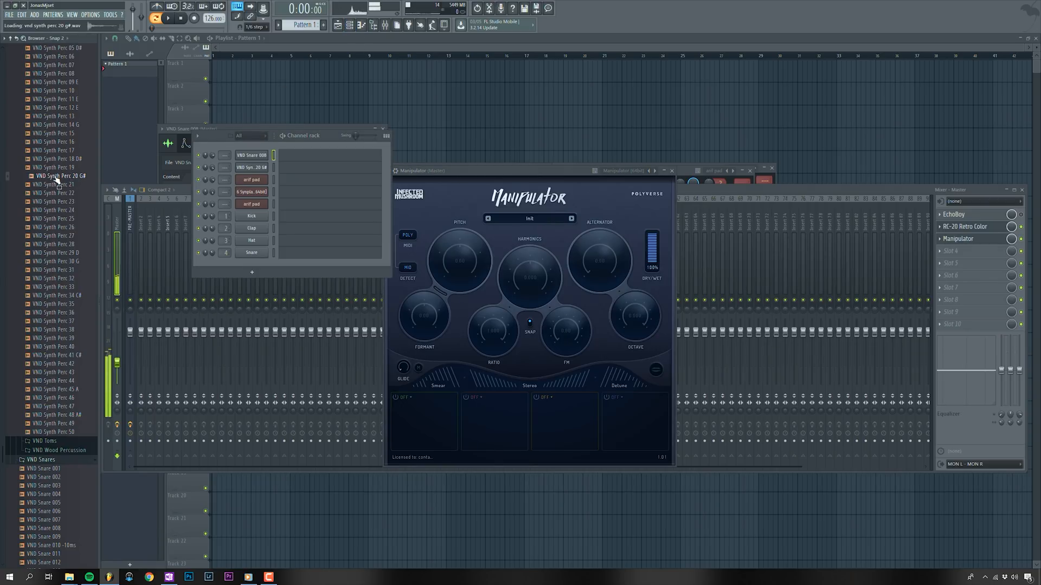
scroll(79, 431, "up", 9)
left_click_drag(54, 436, 252, 166)
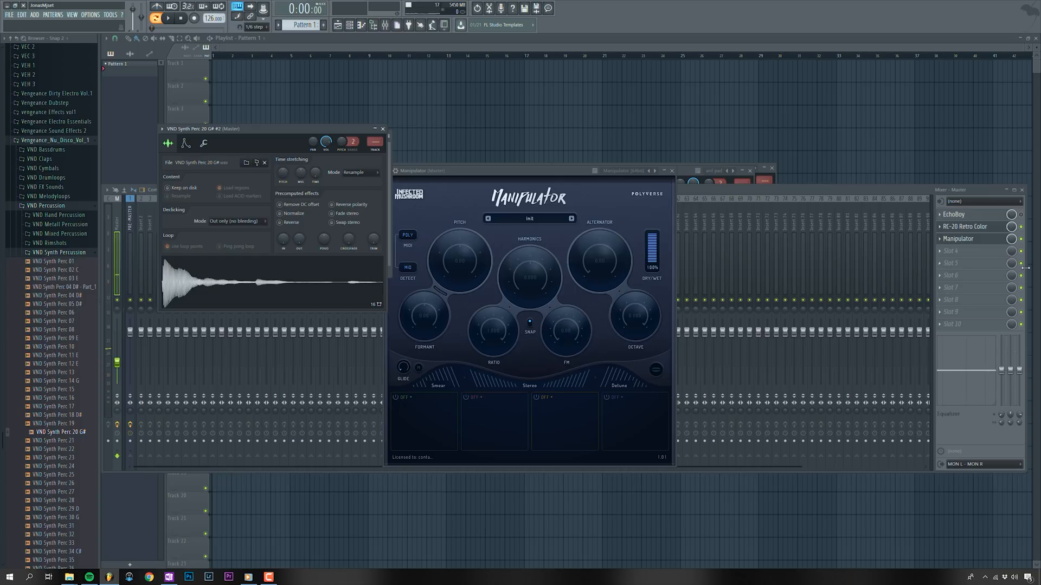
left_click(1027, 228)
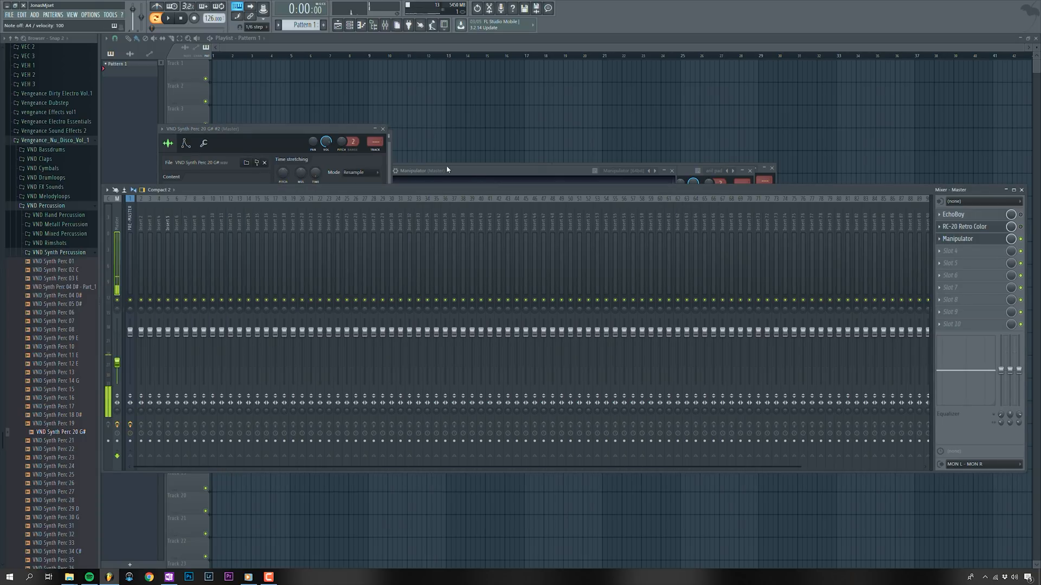
Try Manipulator's Formant knob on the synth percussion, reset it to its default, and try the Pitch knob
left_click_drag(433, 170, 444, 149)
left_click_drag(432, 283, 425, 294)
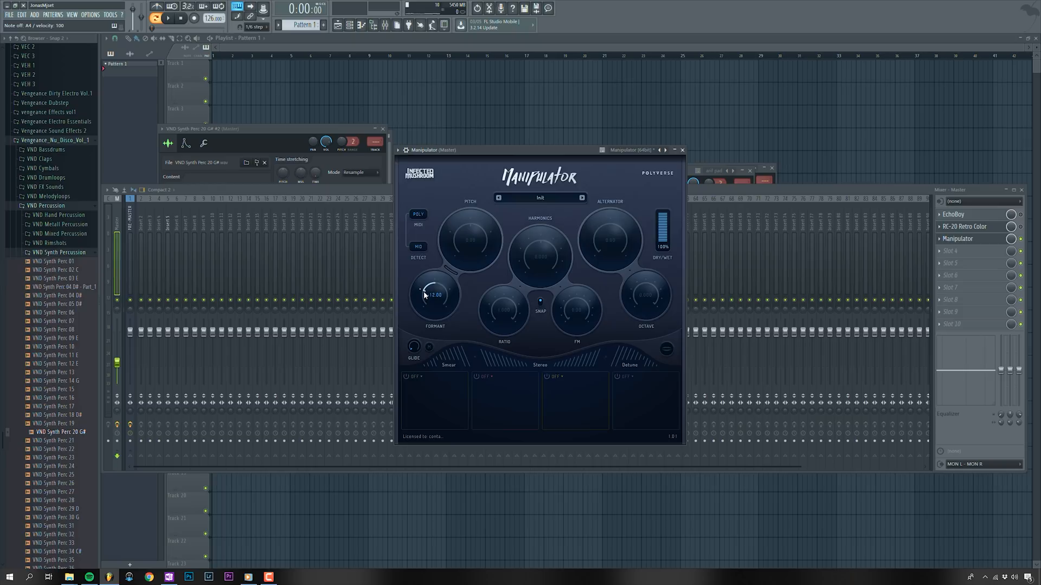
double_click(434, 285)
left_click_drag(464, 223, 459, 232)
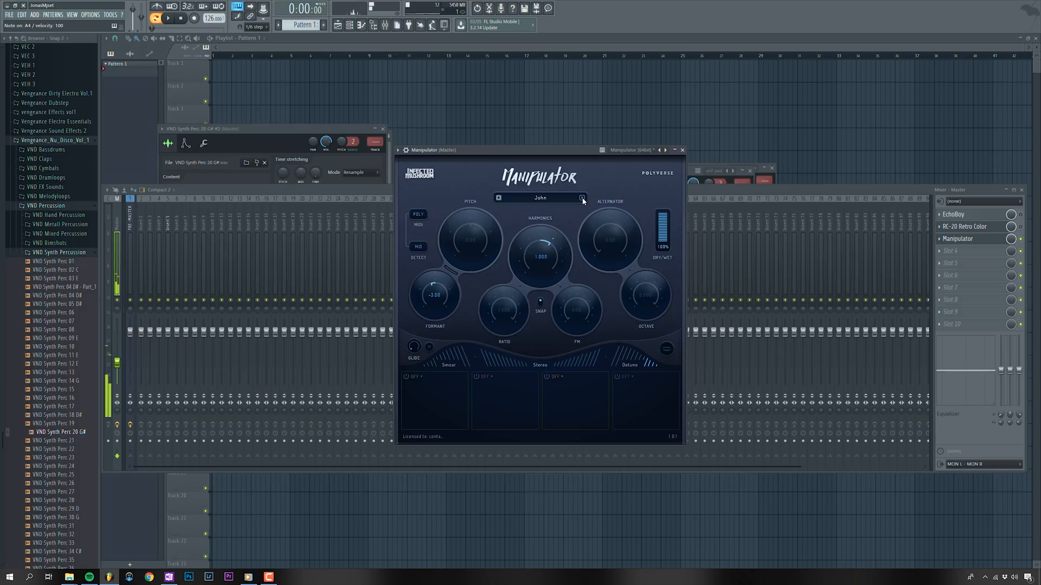
Step forward through Manipulator's presets to Duvdevina and adjust its dry/wet mix
left_click(582, 198)
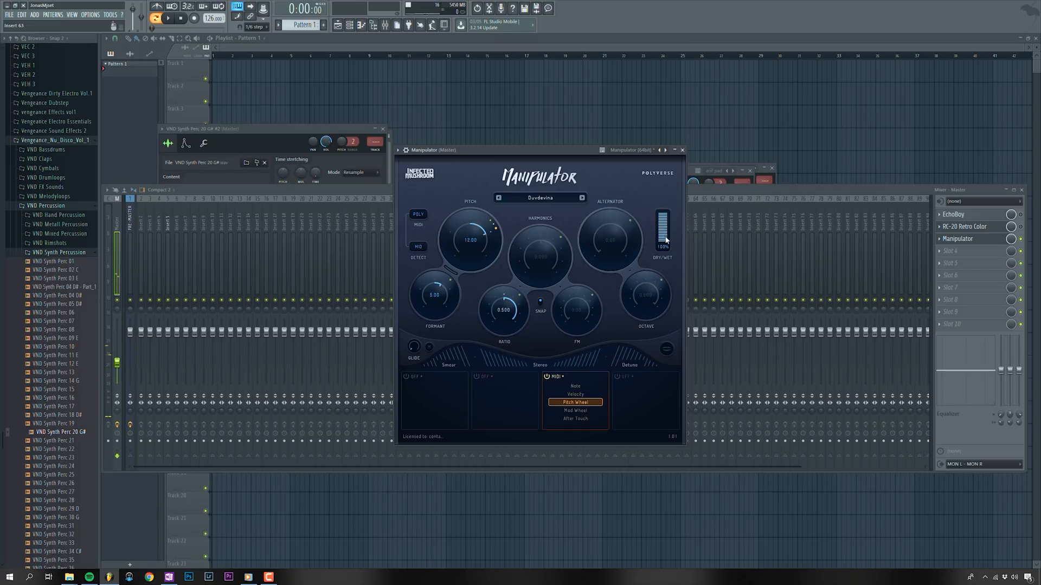
left_click_drag(663, 230, 663, 223)
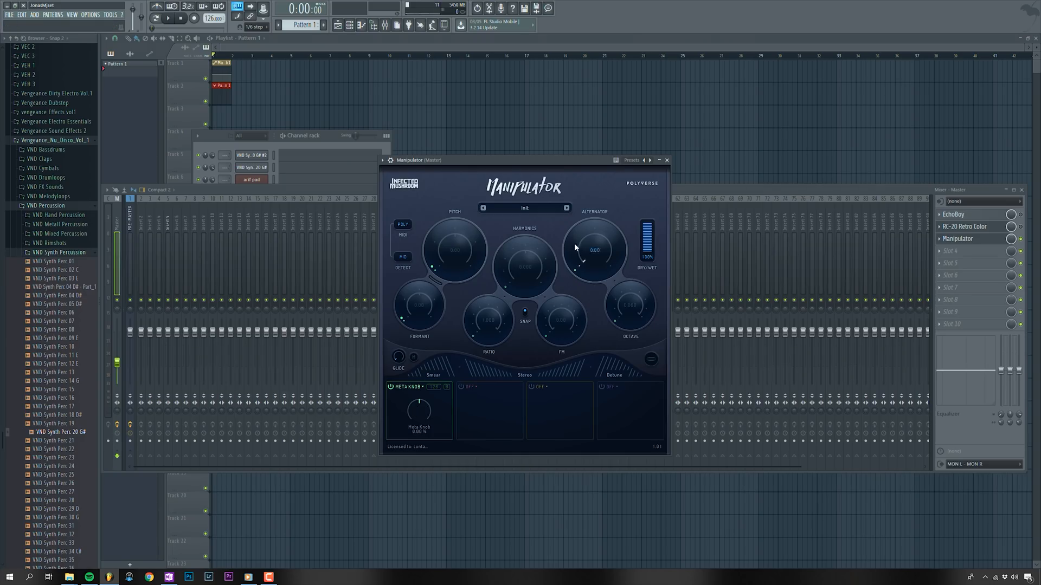
Open the VND Synth Perc 20 G# channel's settings and raise Manipulator's Meta Knob to about 83%
left_click_drag(452, 165, 456, 166)
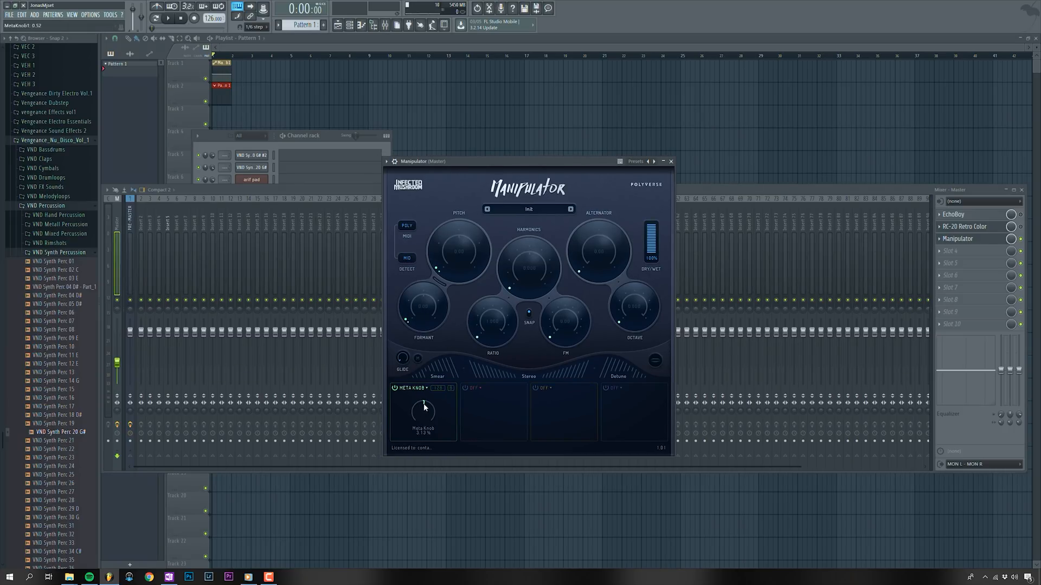
left_click(252, 159)
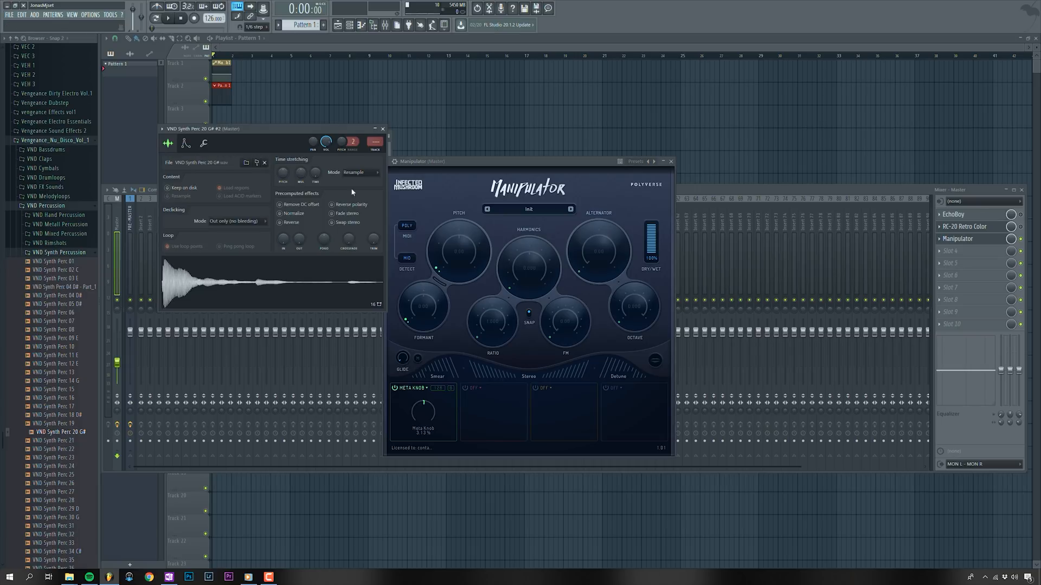
left_click_drag(429, 413, 492, 302)
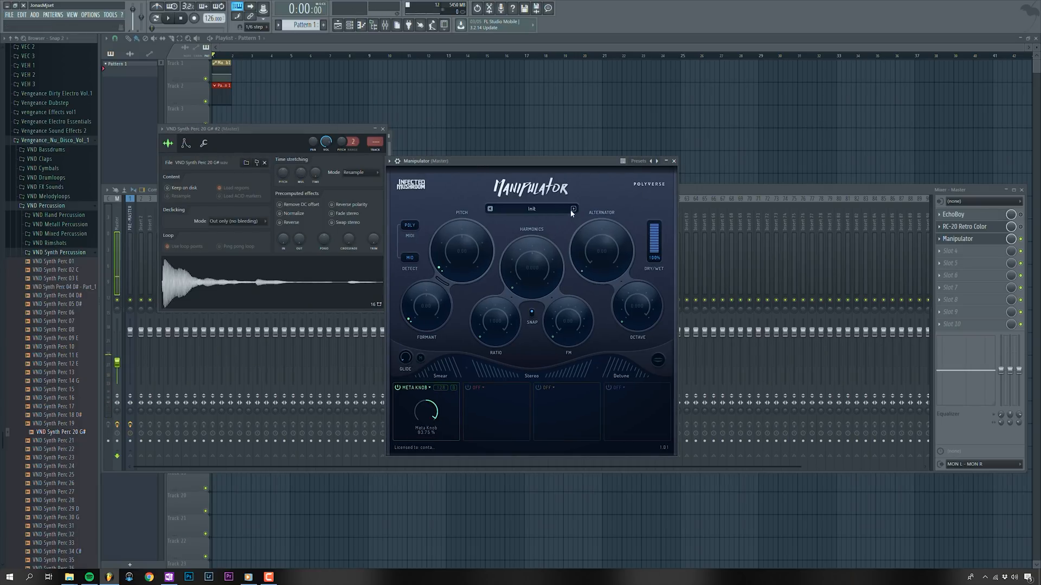